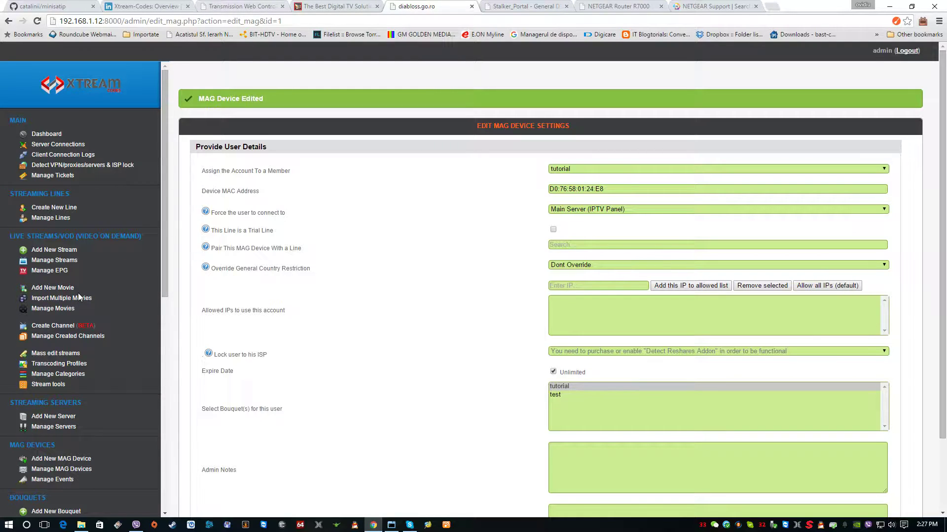
Close both NETGEAR tabs and open the Manage MAG Devices list, which shows one device.
left_click(756, 6)
left_click(661, 7)
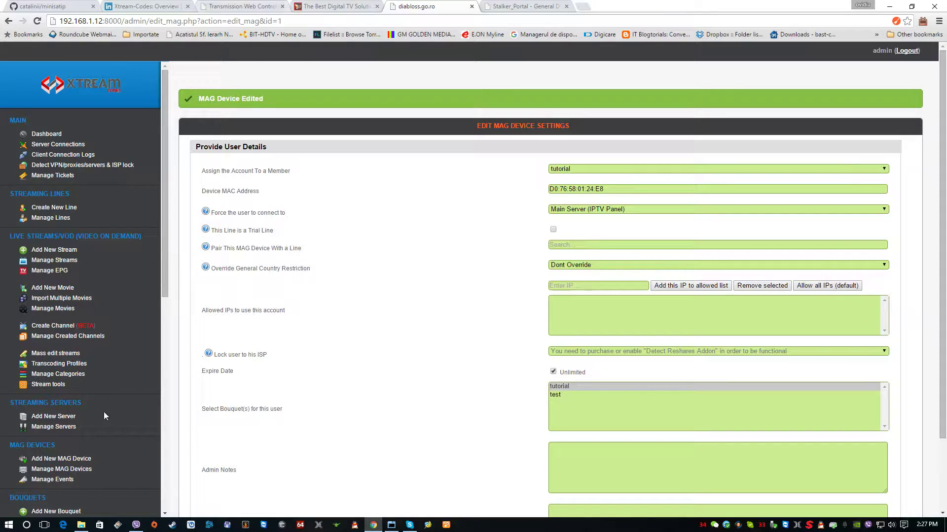
scroll(112, 435, "down", 1)
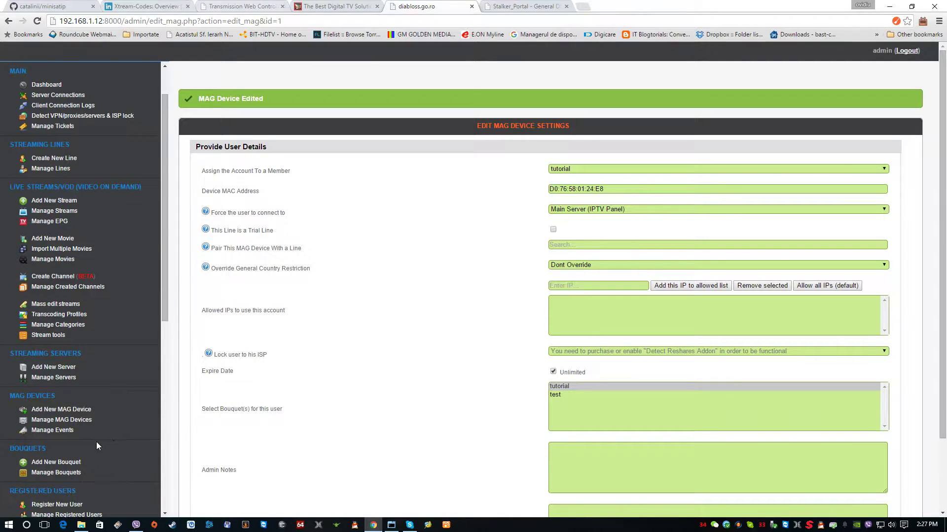
left_click(54, 421)
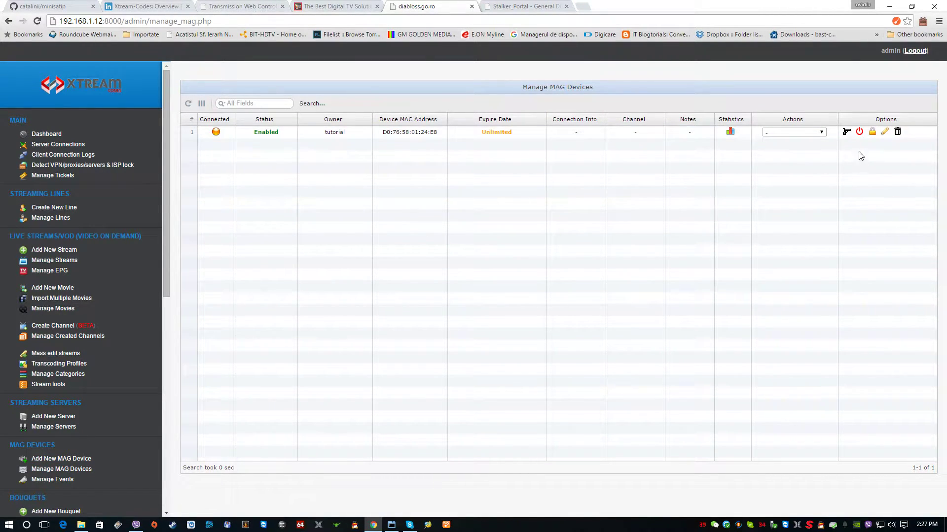
Edit the MAG device, keeping member tutorial and selecting the tutorial bouquet.
left_click(884, 131)
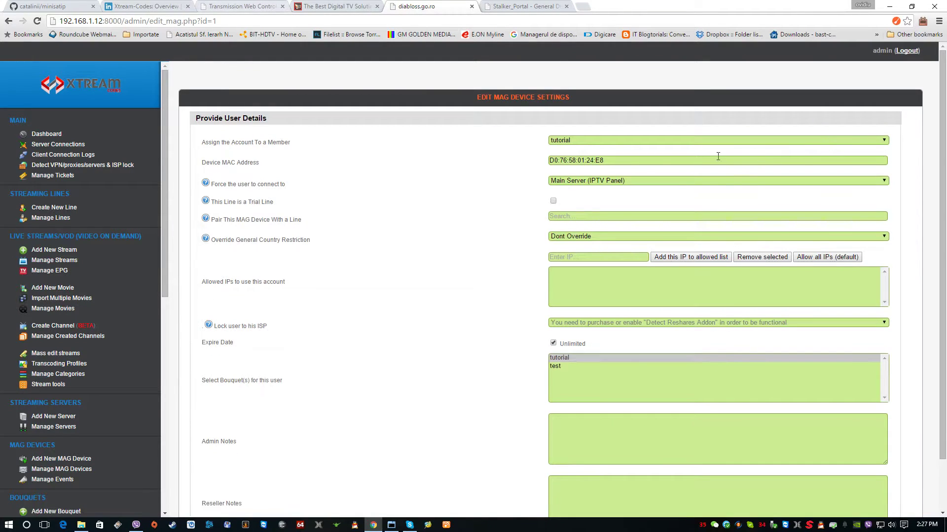
left_click(586, 141)
left_click(573, 150)
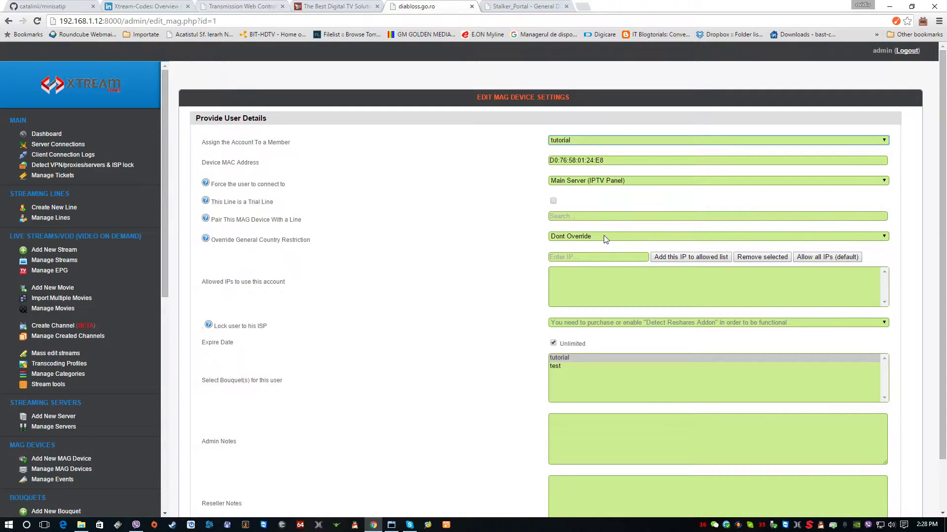
left_click(562, 359)
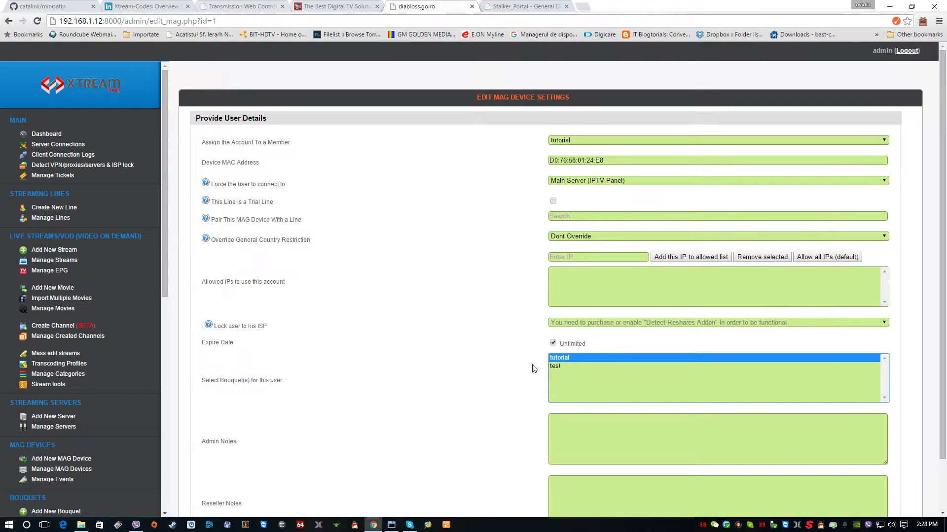
scroll(530, 370, "down", 3)
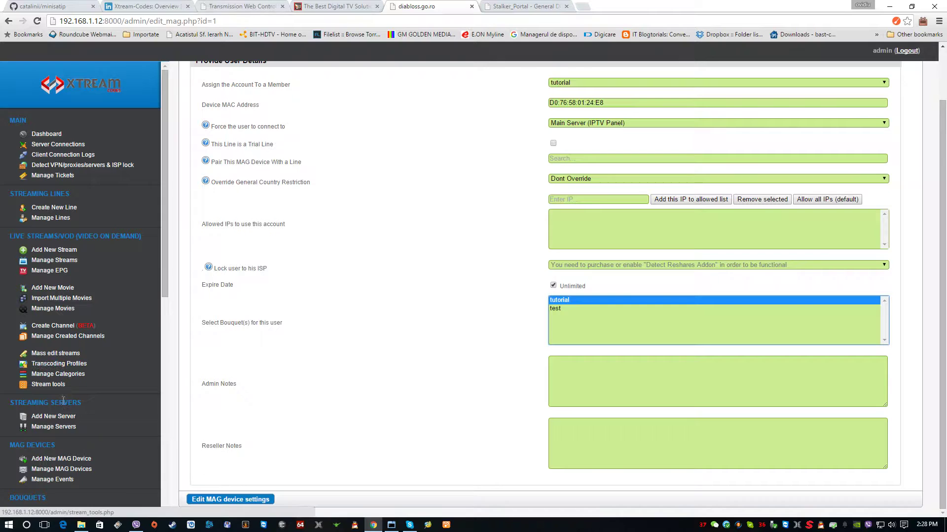
Return to Manage MAG Devices and open the device row's Actions dropdown.
left_click(77, 470)
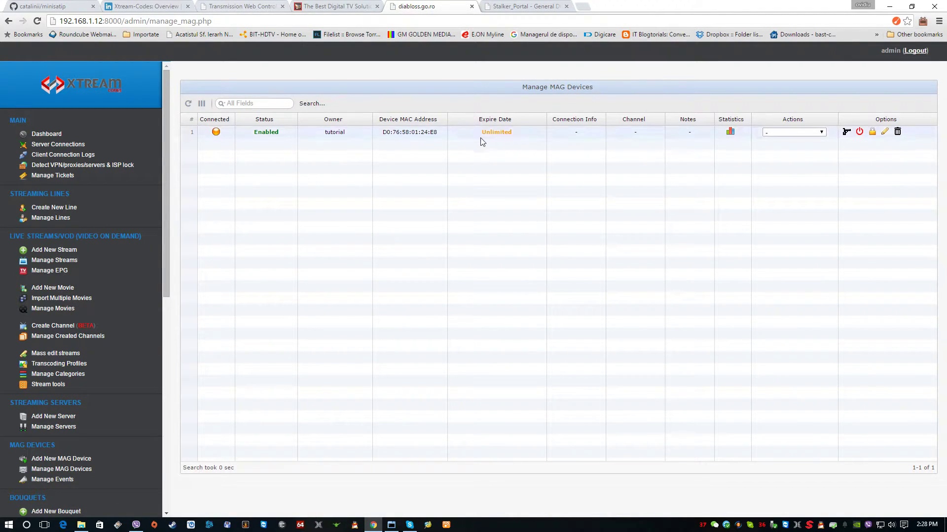
left_click(812, 133)
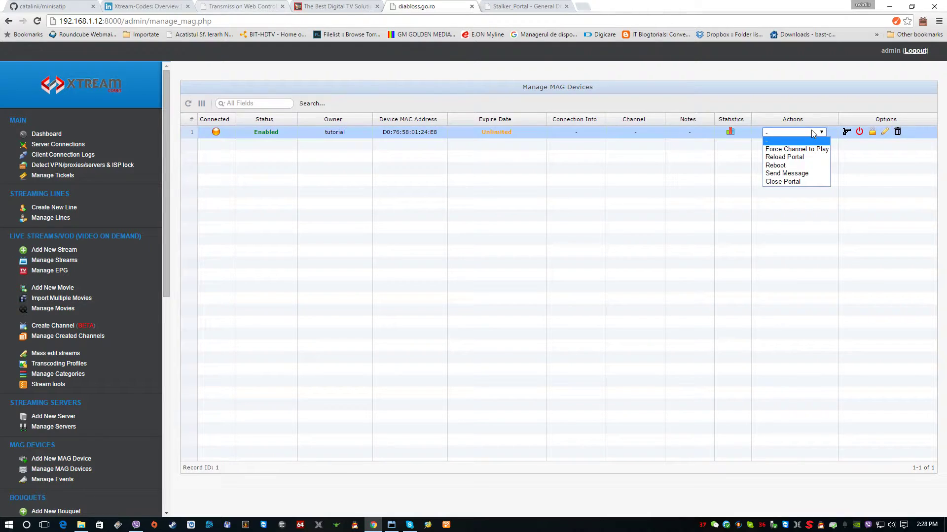
Choose Send Message for the device, then reload manage_mag.php to dismiss the form.
left_click(782, 173)
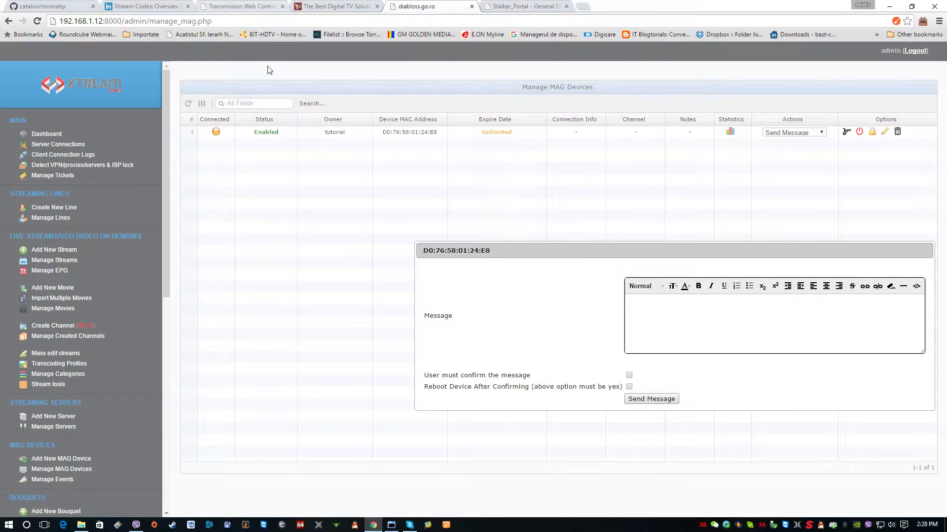
left_click(229, 22)
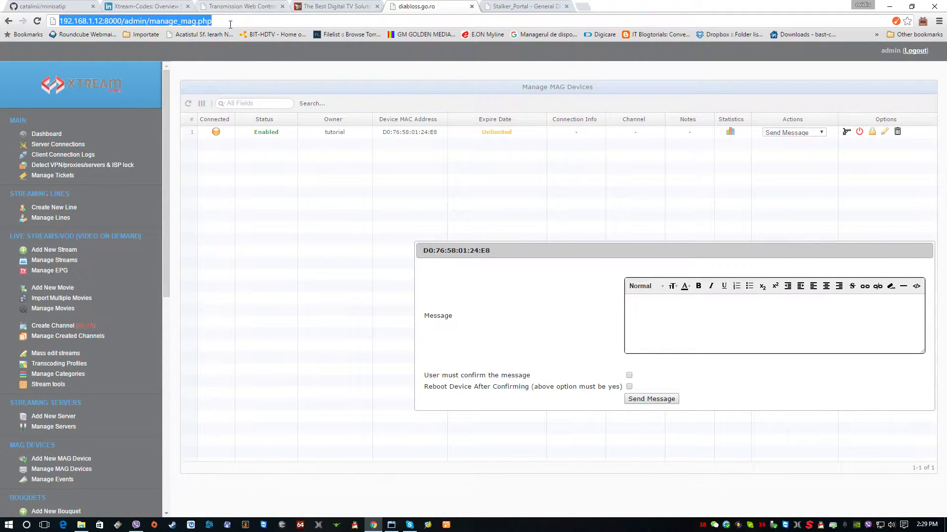
key("Return")
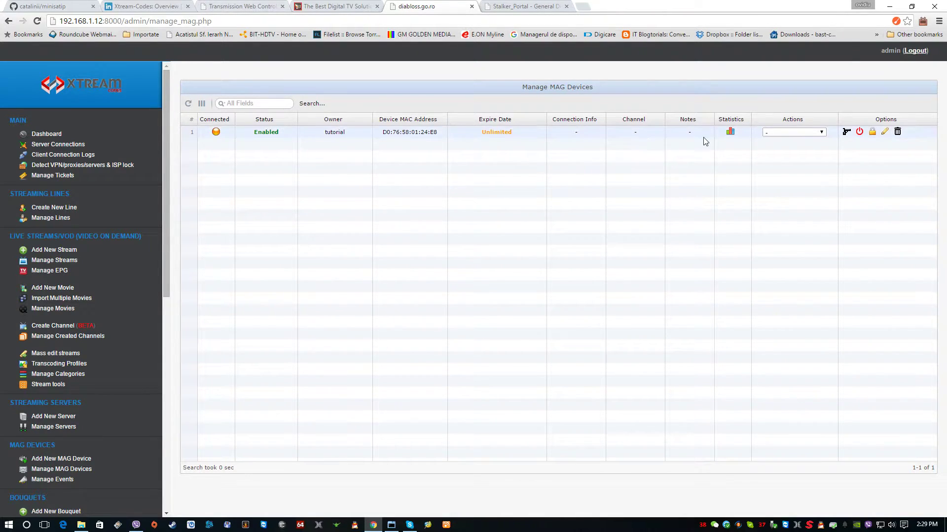
left_click(730, 131)
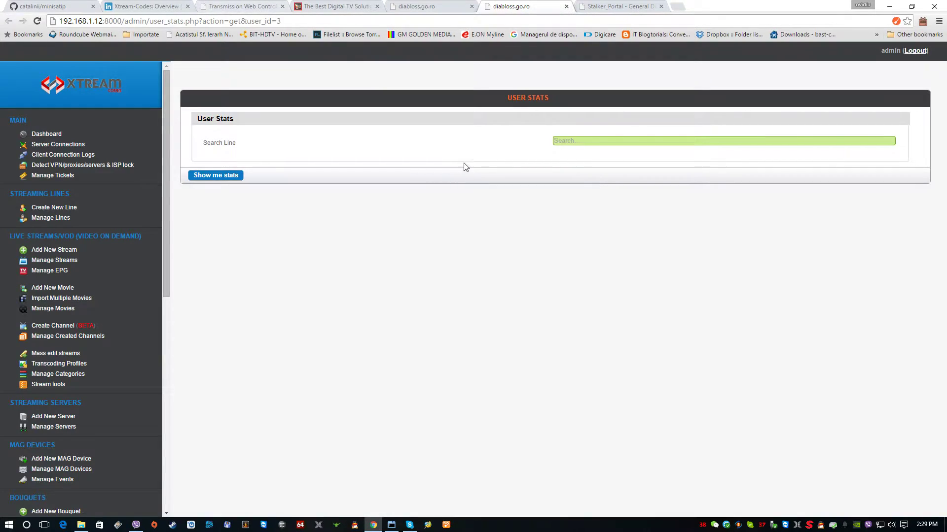
left_click(565, 141)
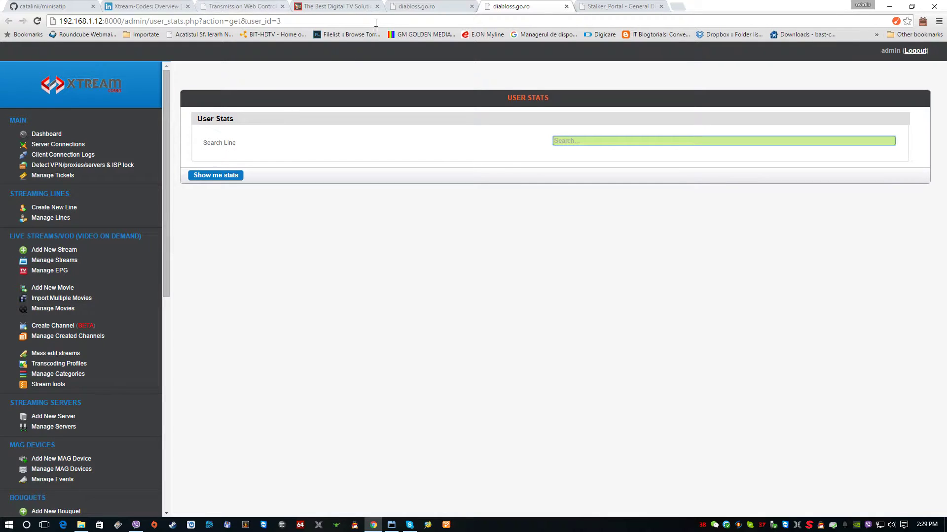
left_click(566, 5)
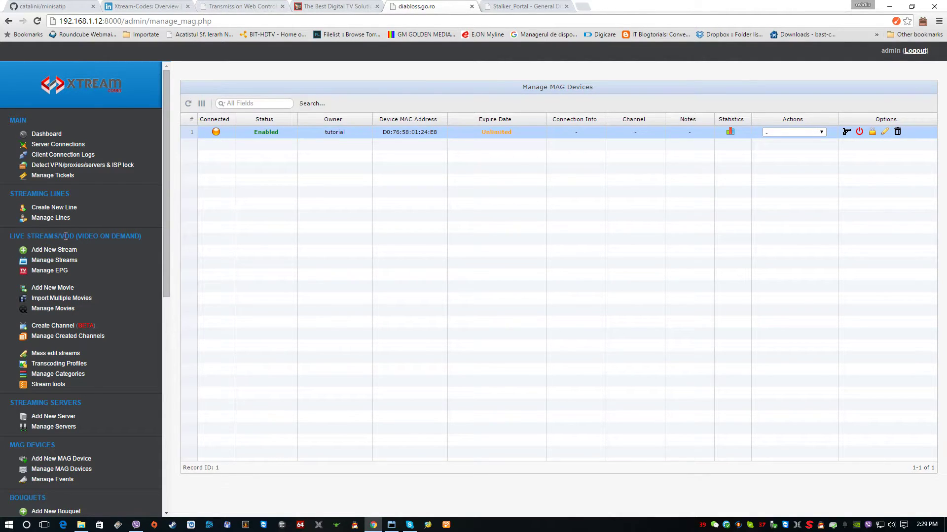
On Add New Movie, leave location and subtitle location unset and keep mkv format.
left_click(50, 289)
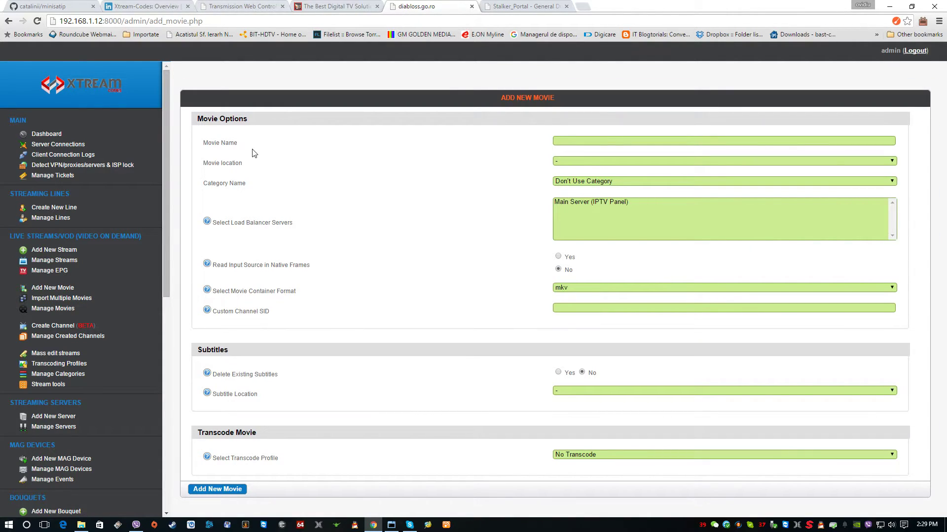
left_click(573, 163)
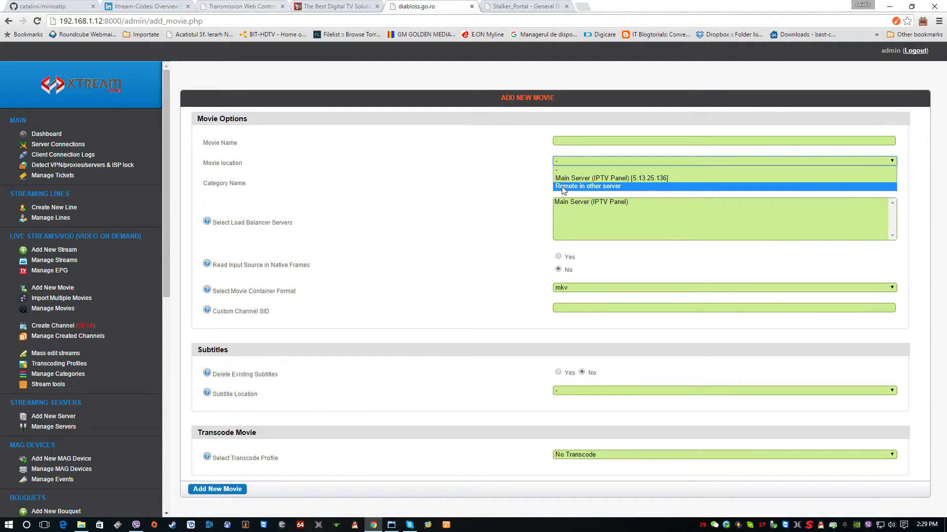
left_click(478, 207)
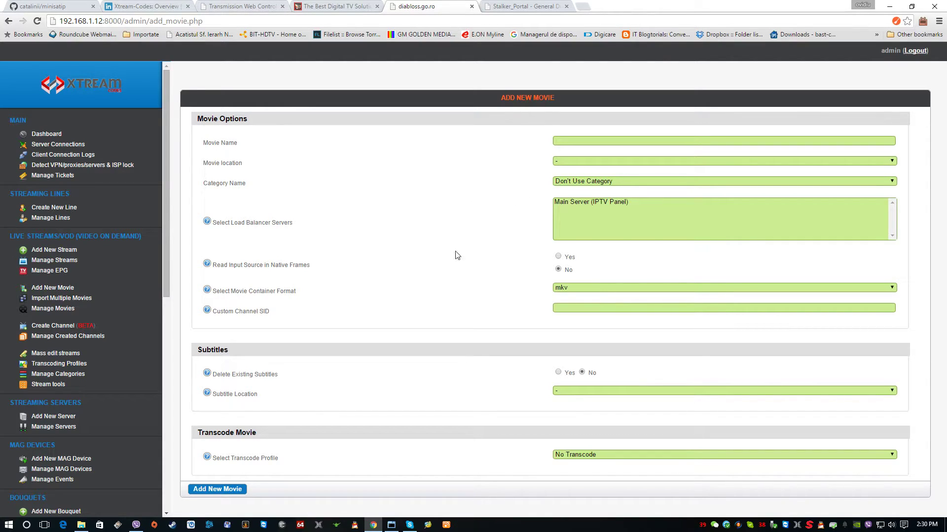
left_click(581, 288)
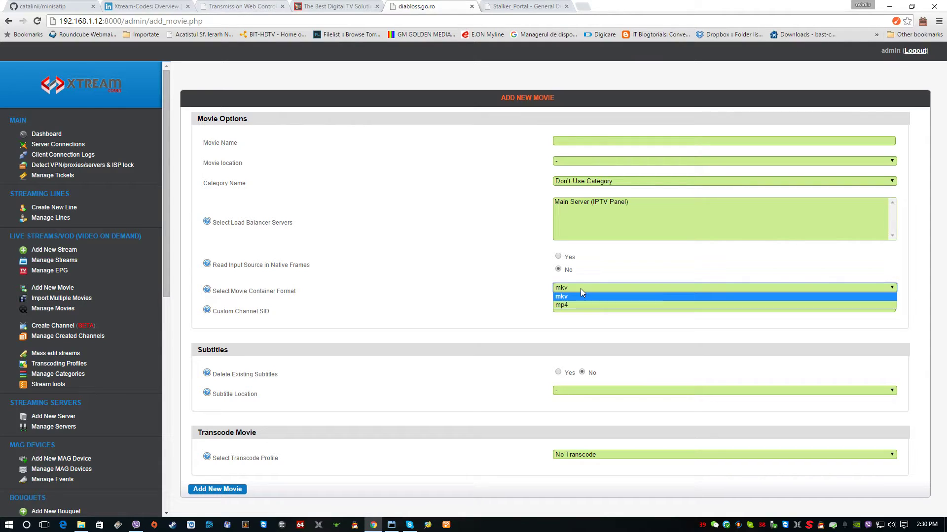
left_click(551, 302)
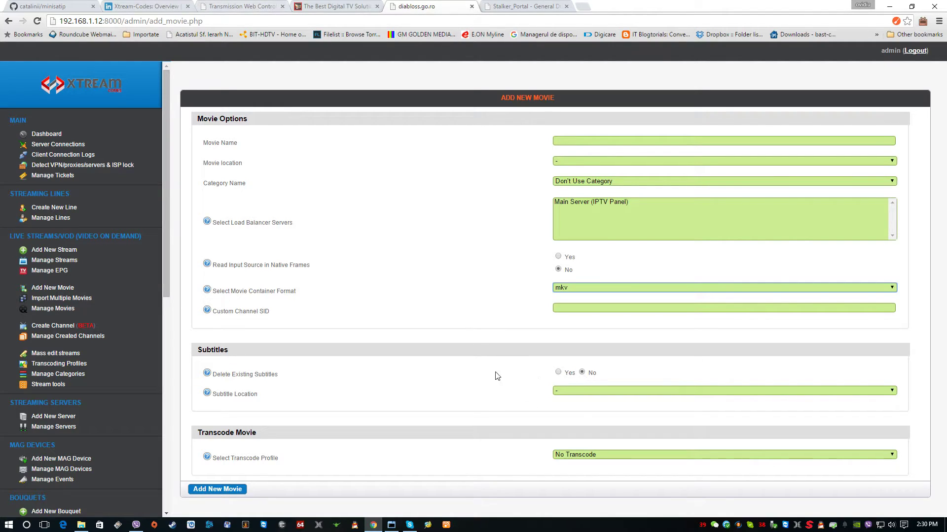
left_click(579, 389)
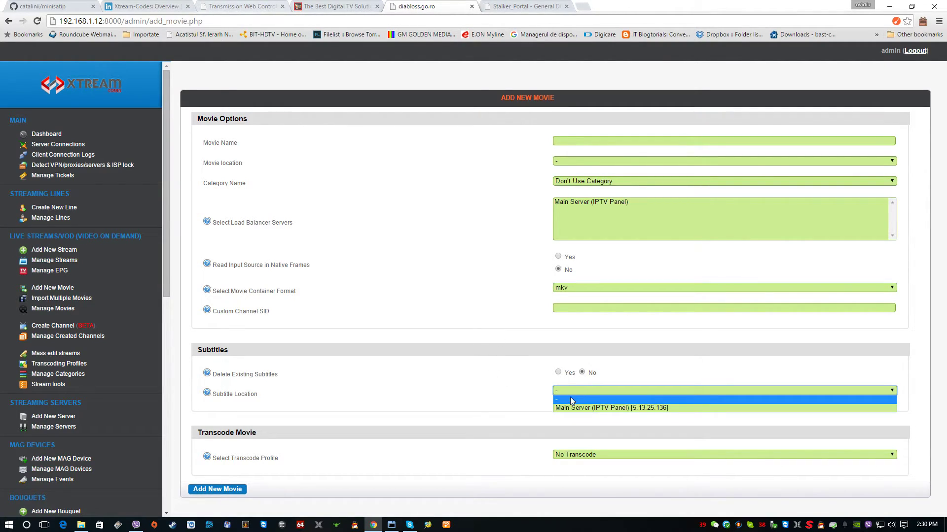
left_click(566, 401)
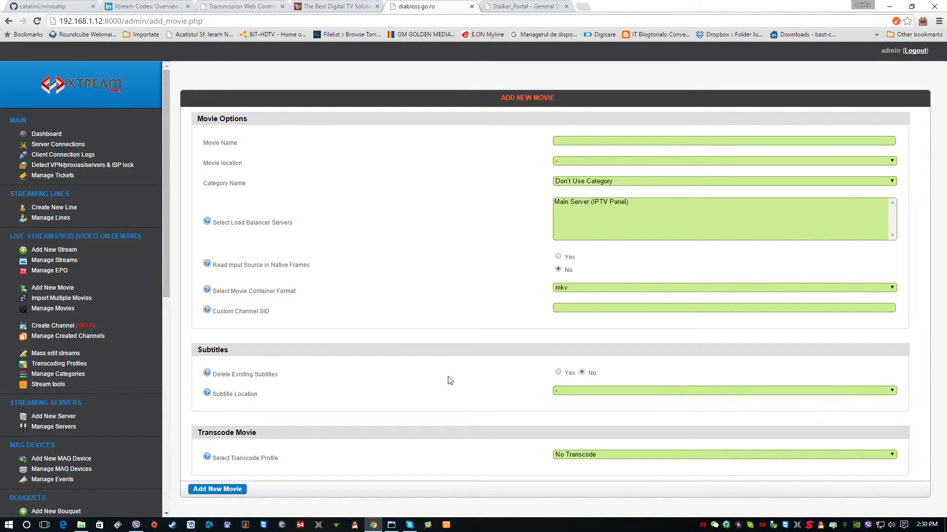
Try Custom Transcoding Options, revert to No Transcode, then view the empty Manage Movies list.
left_click(587, 455)
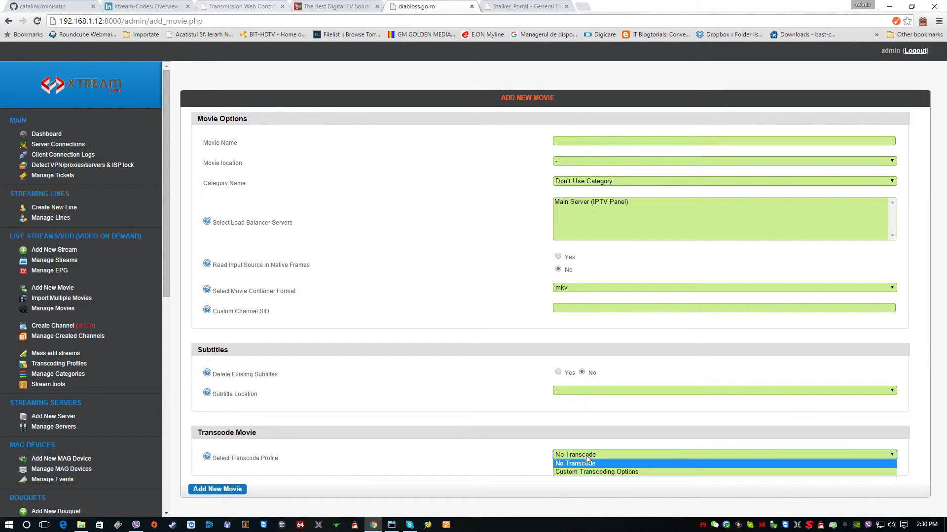
left_click(580, 471)
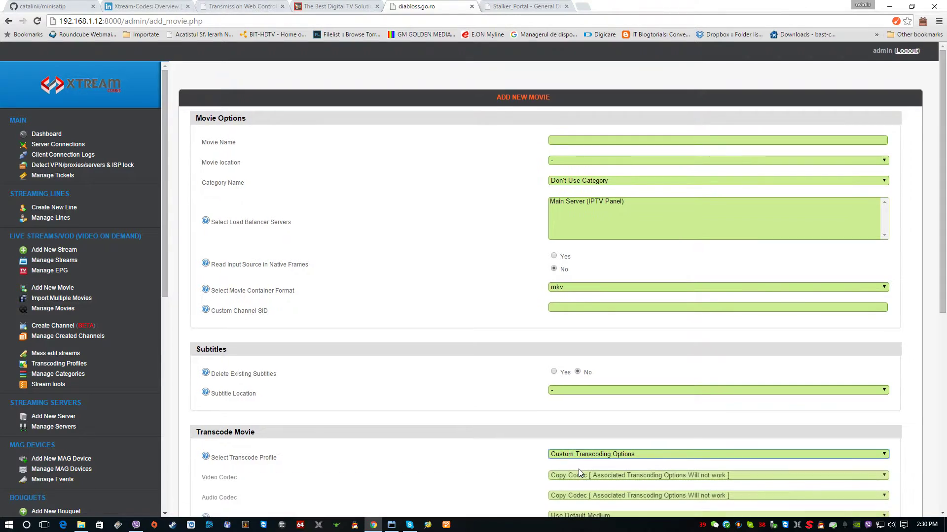
scroll(510, 438, "down", 2)
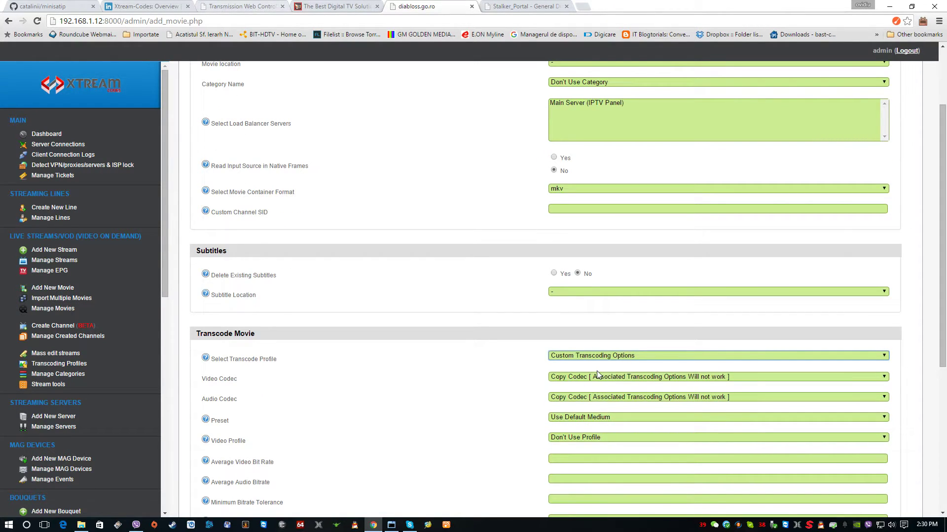
left_click(572, 355)
left_click(563, 365)
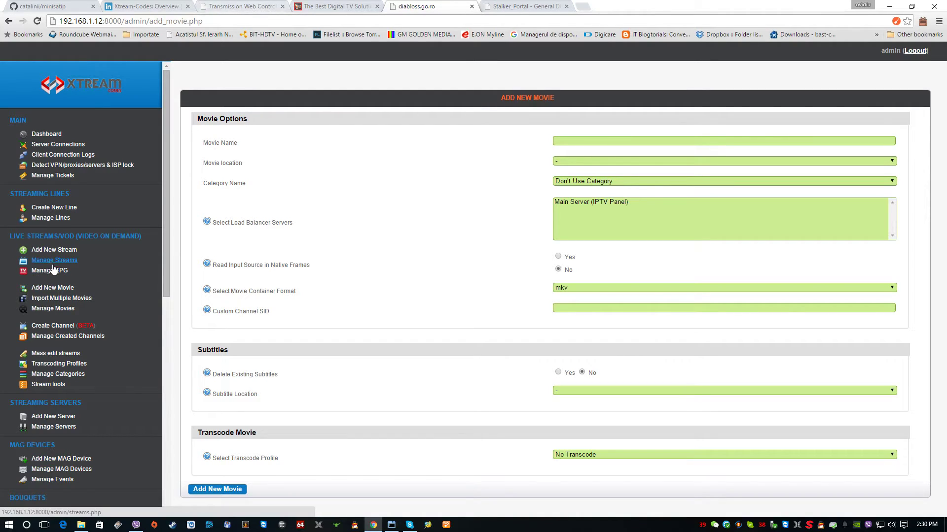
left_click(62, 310)
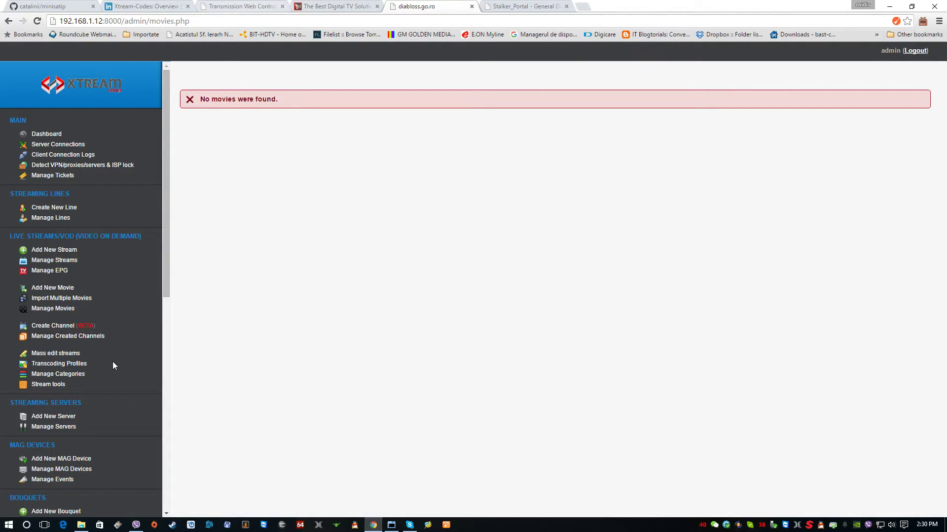
Look over Stream Tools, then view Manage Created Channels, which has no channels.
triple_click(389, 230)
left_click(391, 230)
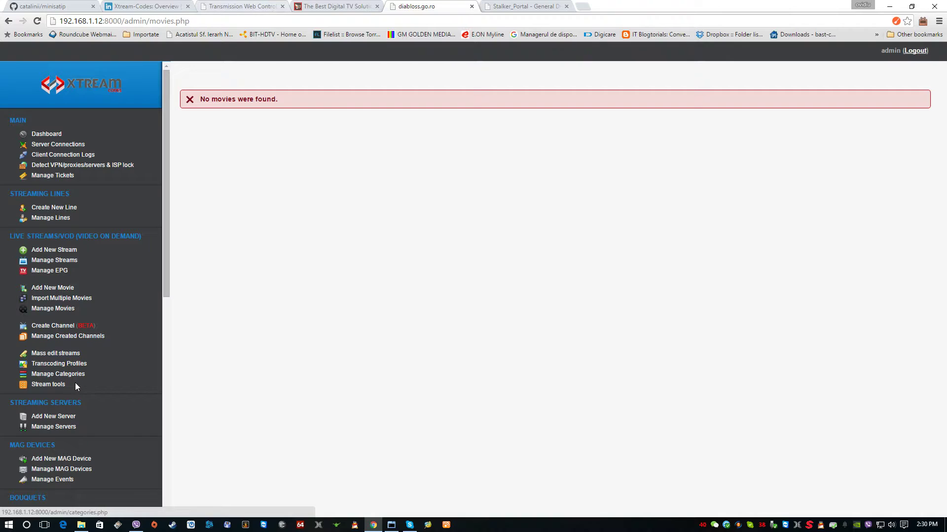
left_click(52, 389)
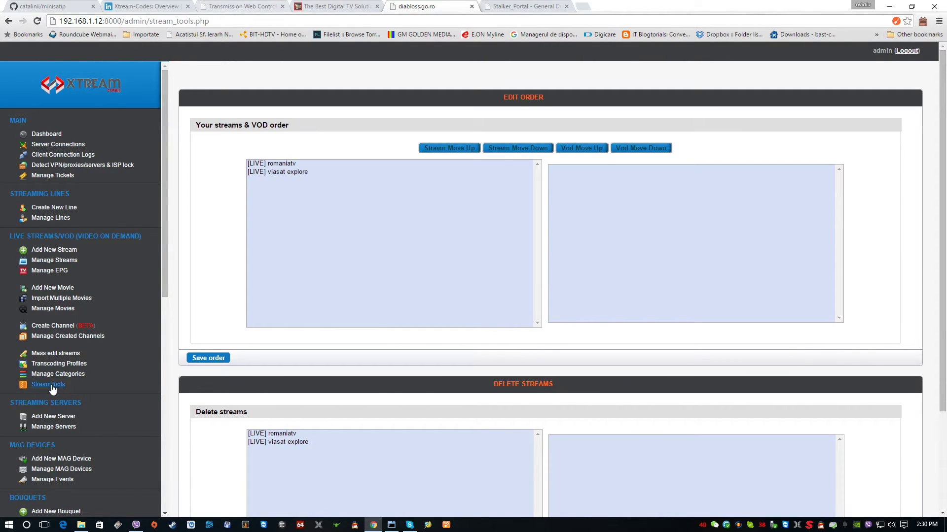
scroll(202, 341, "down", 3)
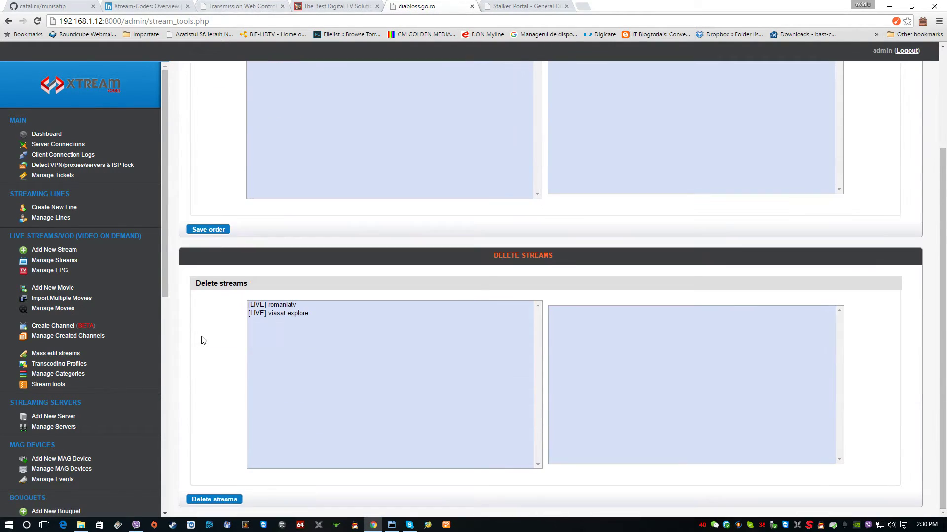
left_click(75, 336)
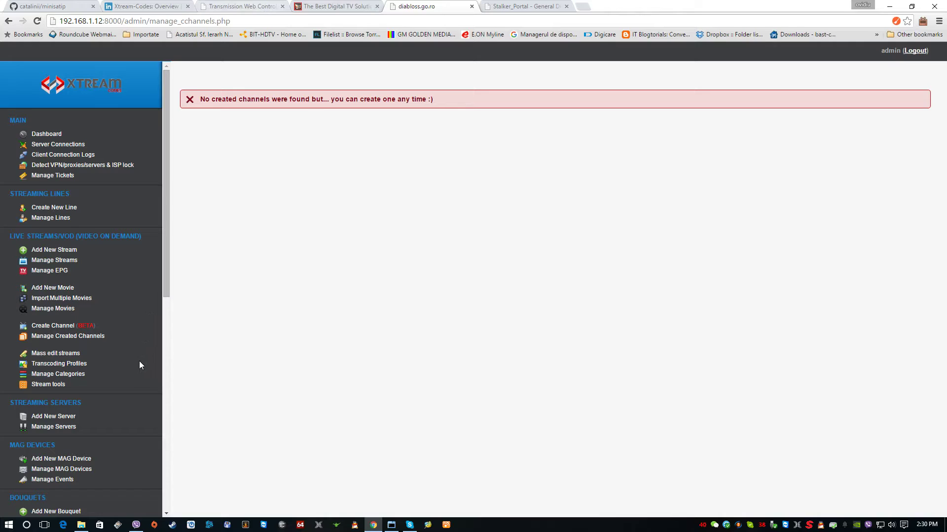
View Manage Categories, then open a new transcoding profile and its Preset list.
left_click(77, 375)
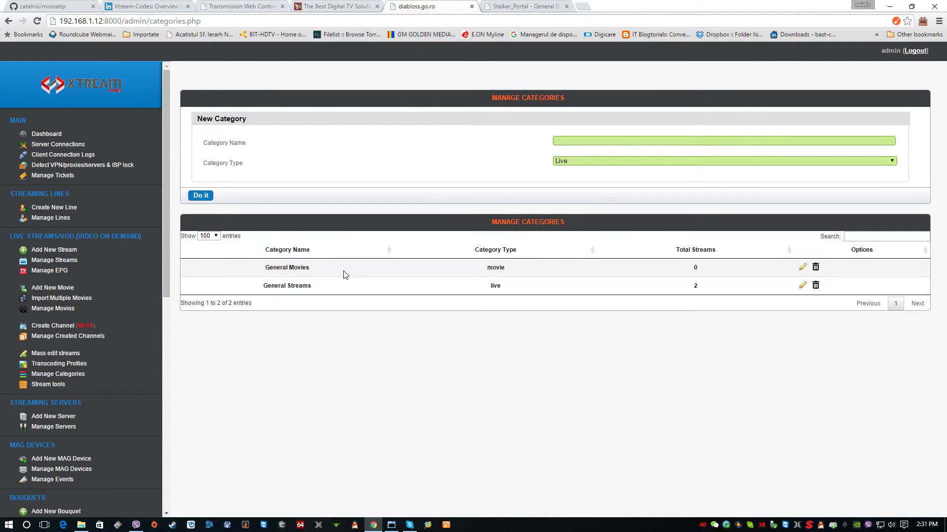
left_click(68, 364)
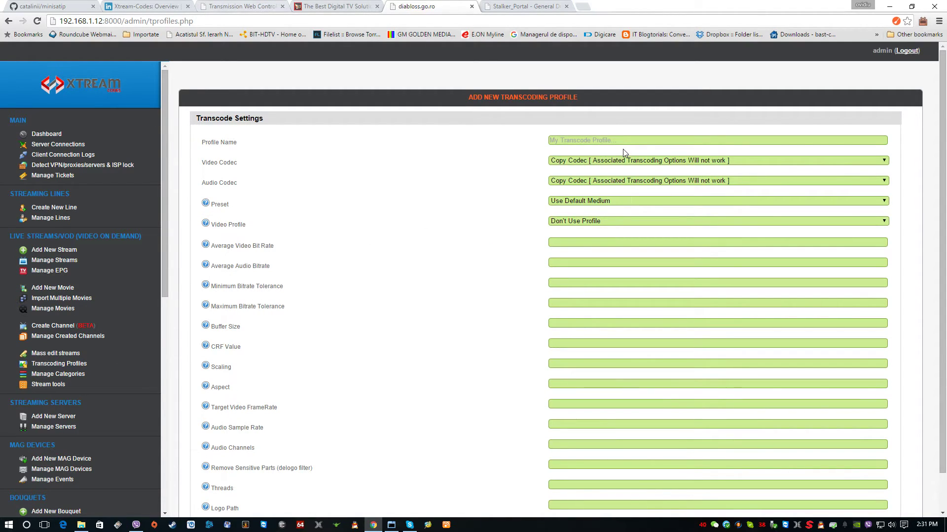
scroll(380, 313, "down", 1)
scroll(381, 312, "up", 1)
left_click(580, 203)
Set the preset to Ultra Fast, then open Main Server (IPTV Panel) for editing.
left_click(552, 215)
left_click(65, 432)
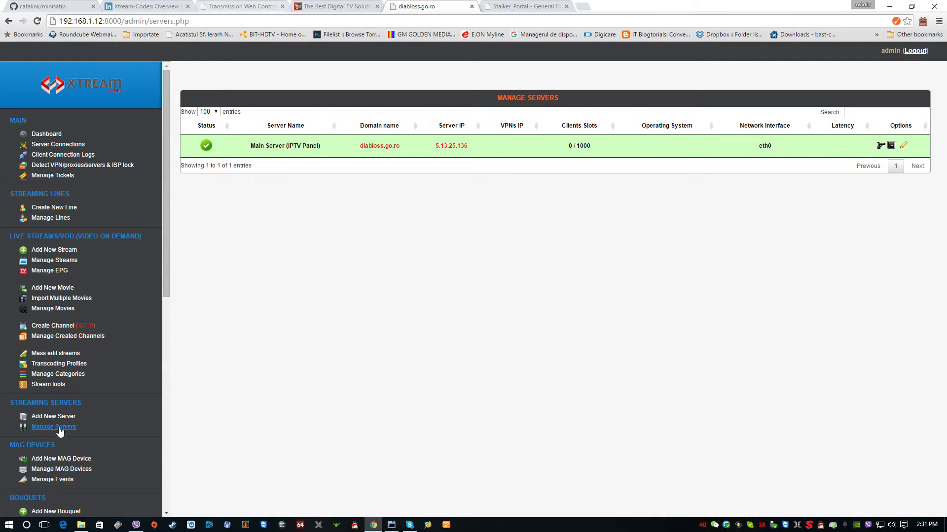
left_click(903, 146)
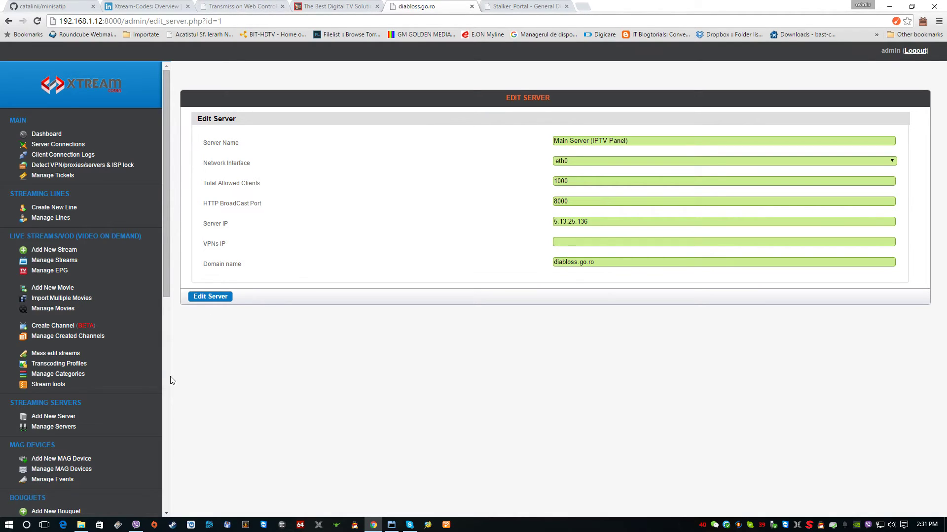
scroll(141, 445, "down", 3)
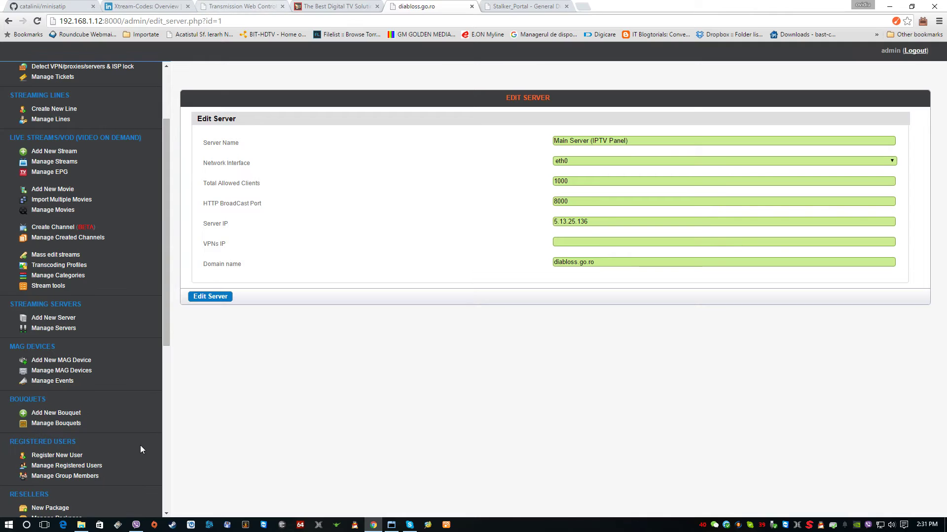
scroll(140, 449, "down", 2)
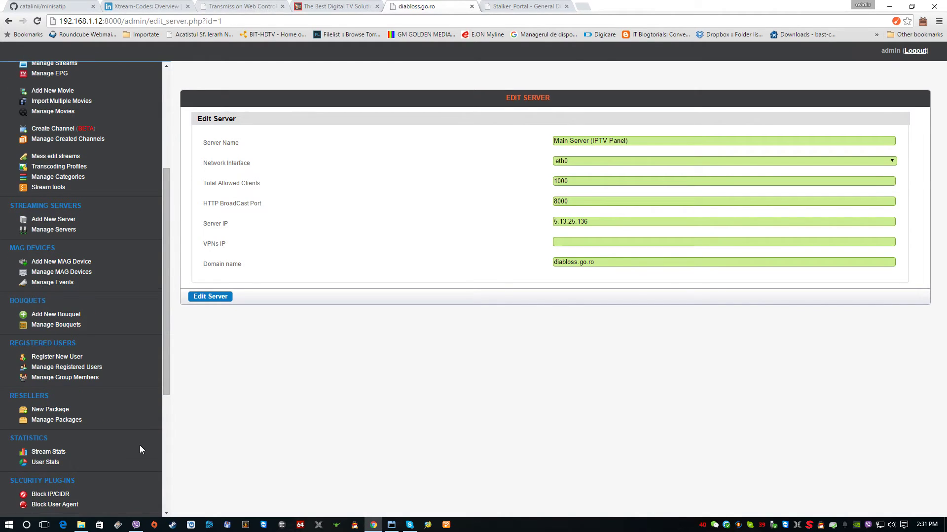
scroll(140, 449, "up", 2)
scroll(140, 445, "up", 1)
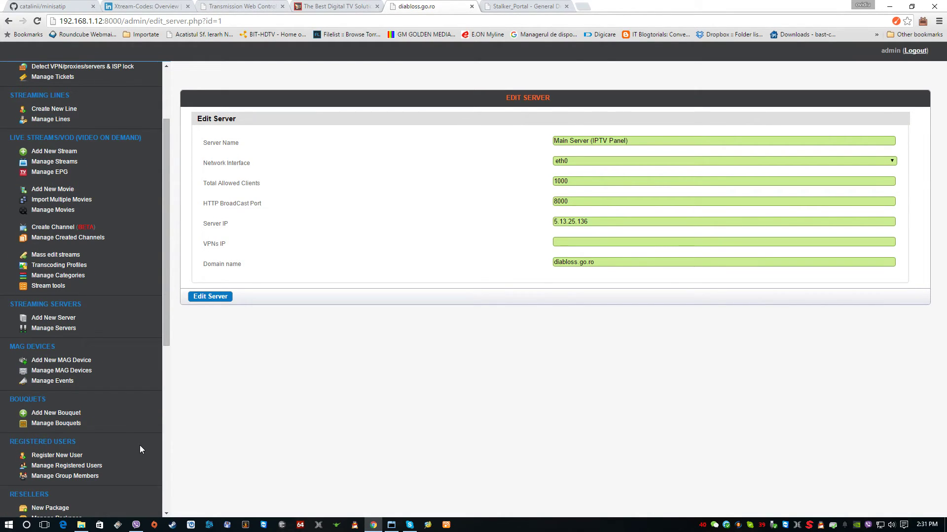
Open Add New Server and click into the Server Name, Domain name and SSH password fields.
left_click(50, 322)
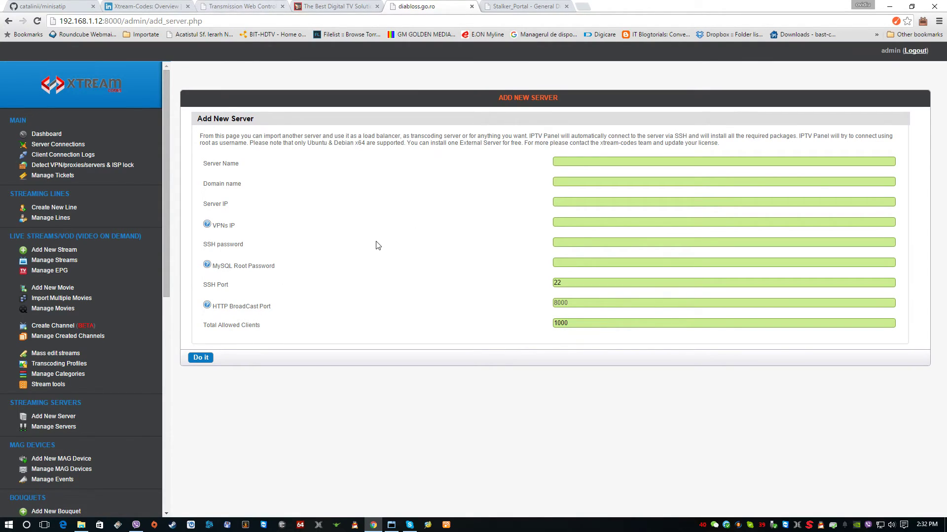
left_click(561, 181)
left_click(559, 162)
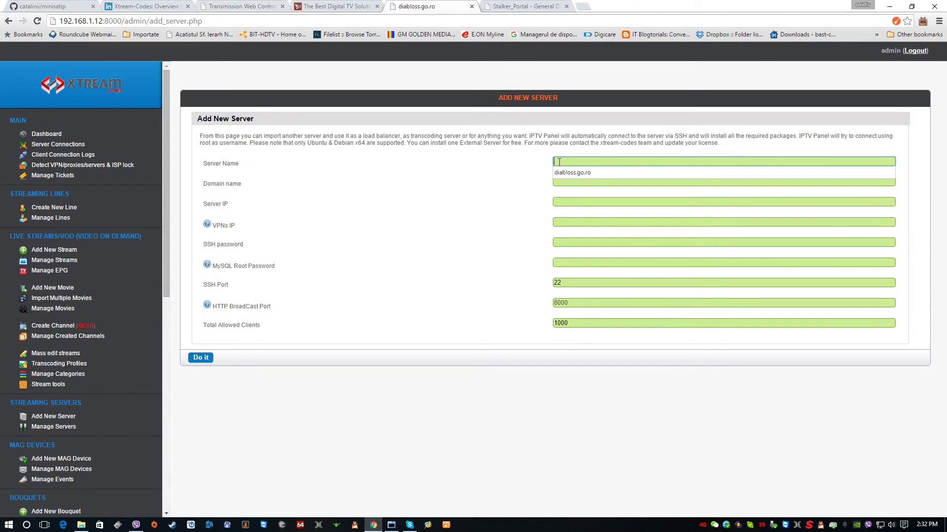
left_click(560, 181)
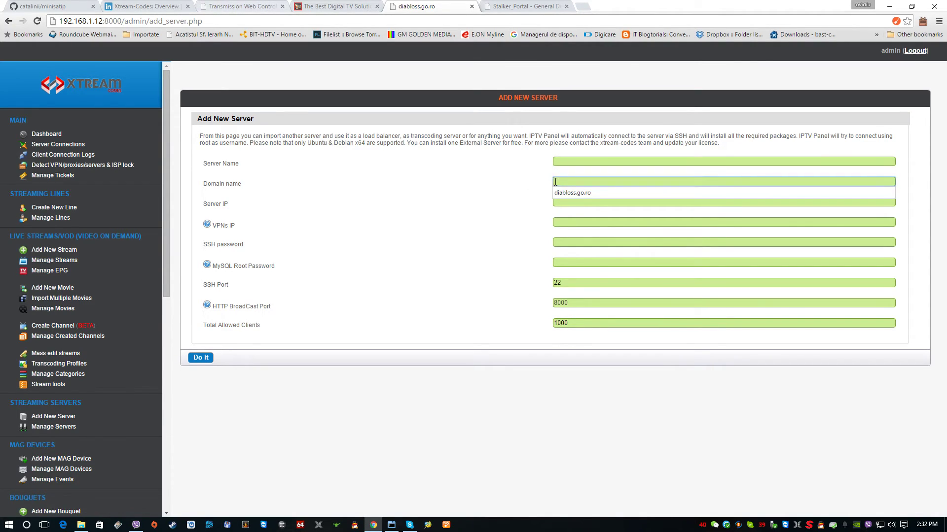
left_click(500, 183)
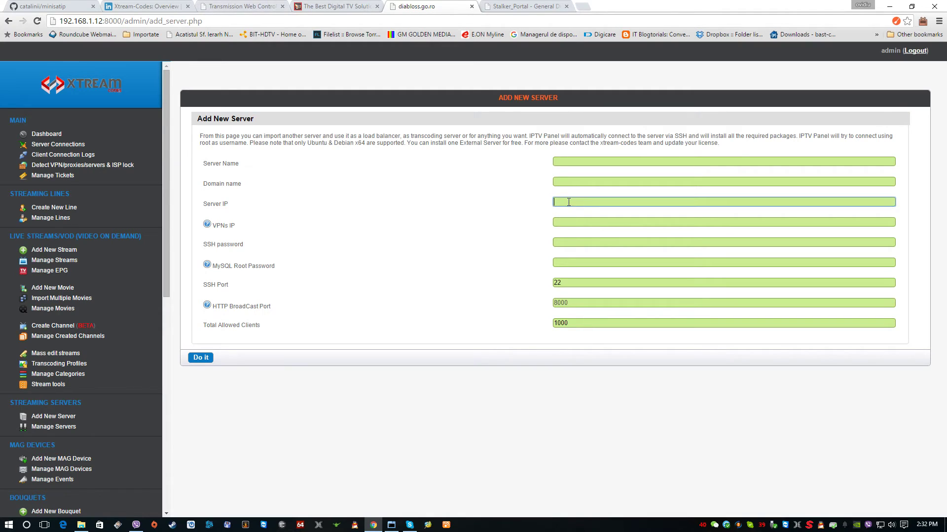
left_click(574, 241)
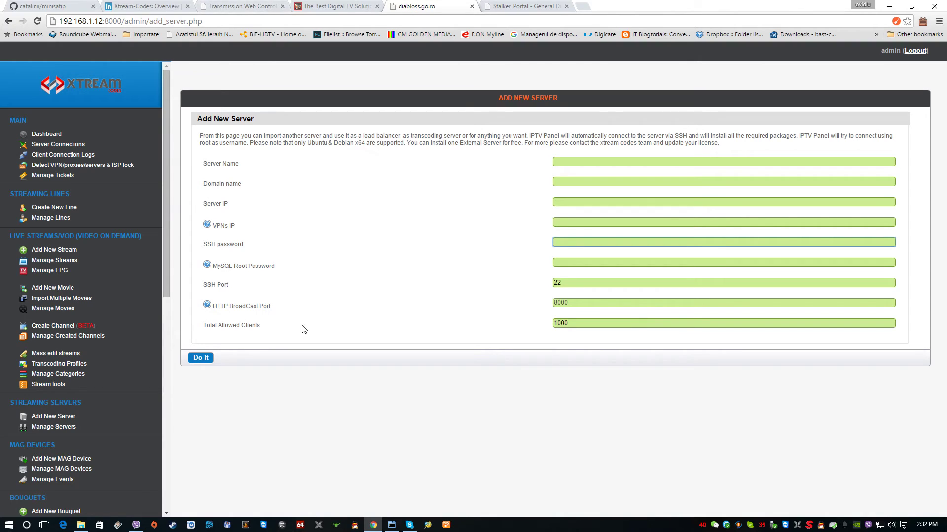
left_click_drag(167, 285, 155, 386)
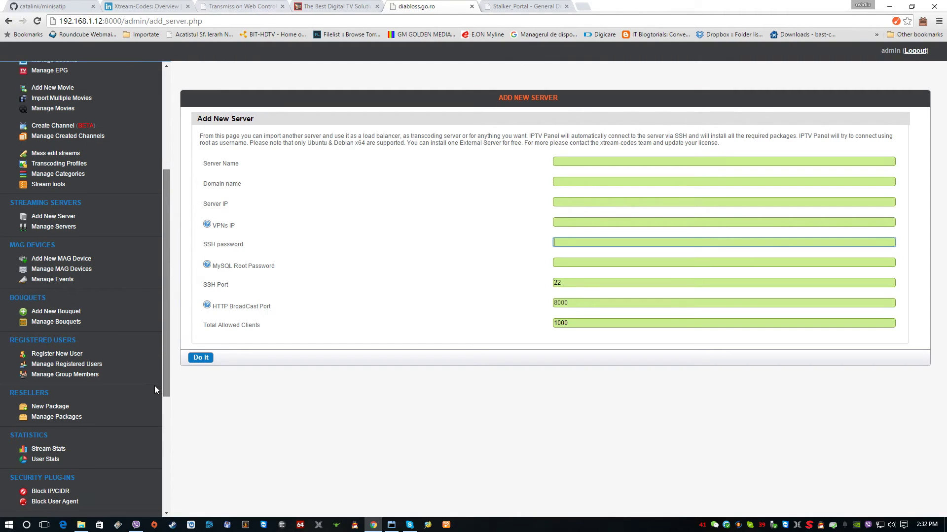
Open New Package, then the empty Manage Packages list, and scroll through remaining sidebar sections.
left_click(49, 405)
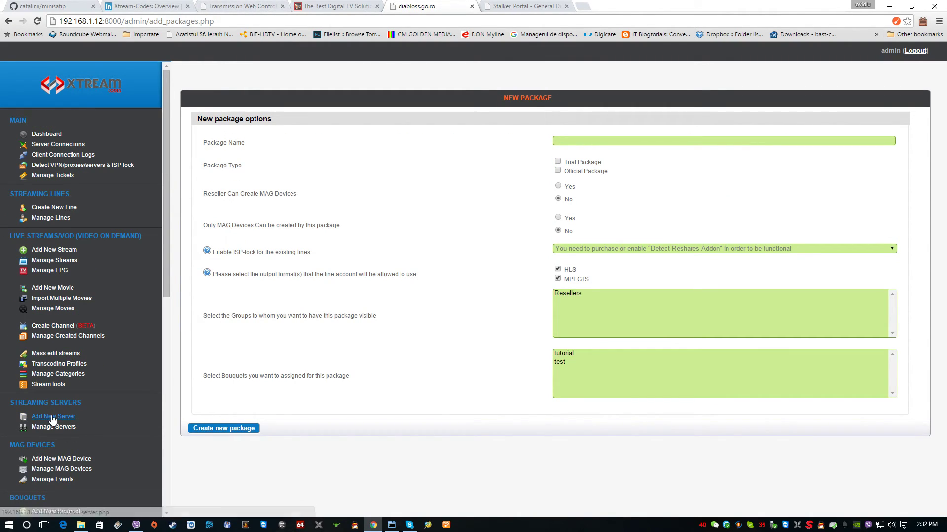
scroll(82, 424, "down", 4)
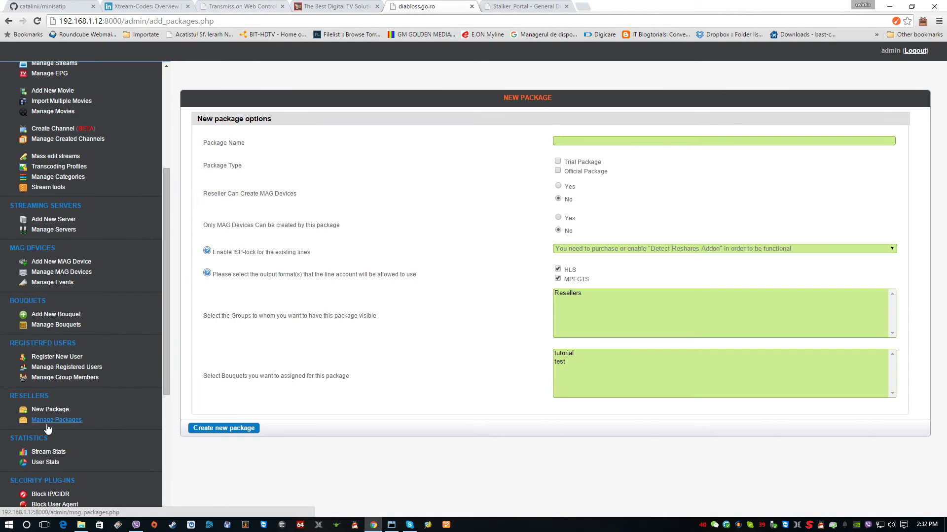
left_click(49, 422)
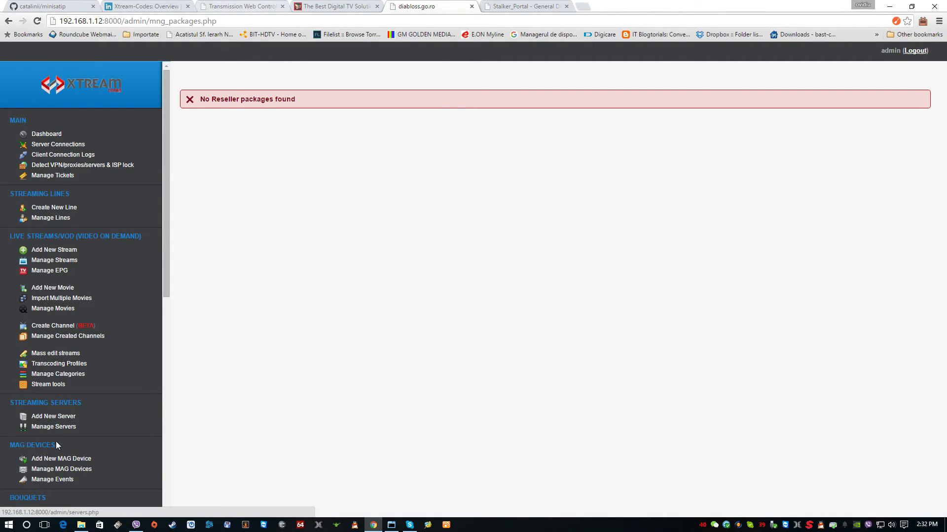
scroll(60, 481, "down", 2)
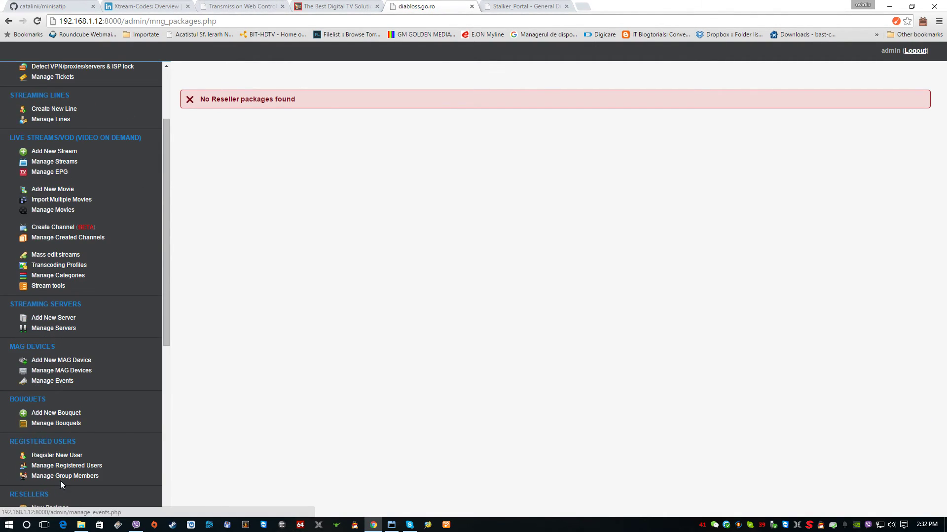
scroll(64, 473, "down", 3)
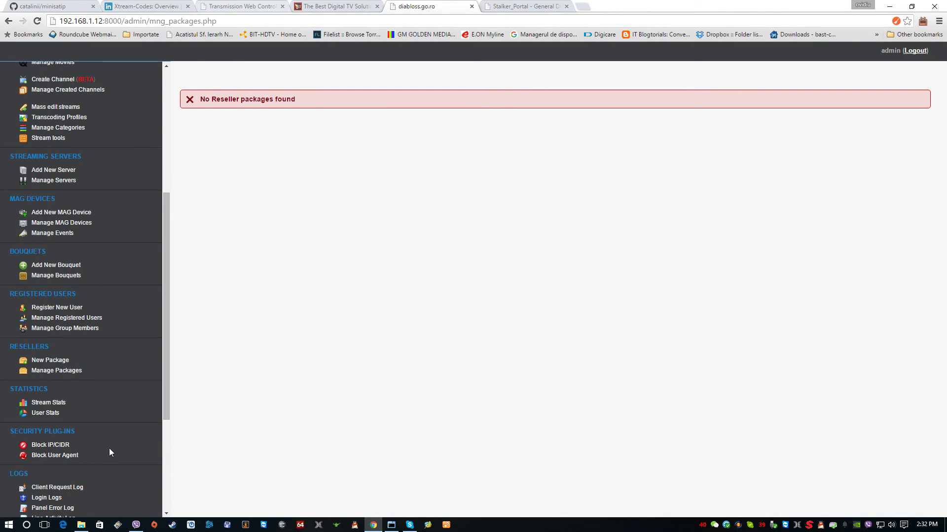
scroll(110, 452, "down", 1)
scroll(109, 447, "down", 1)
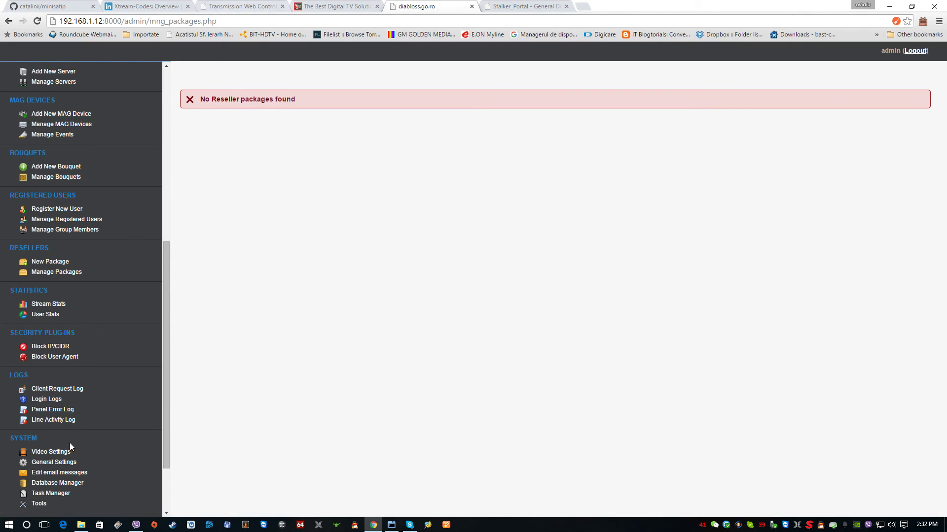
scroll(70, 443, "down", 2)
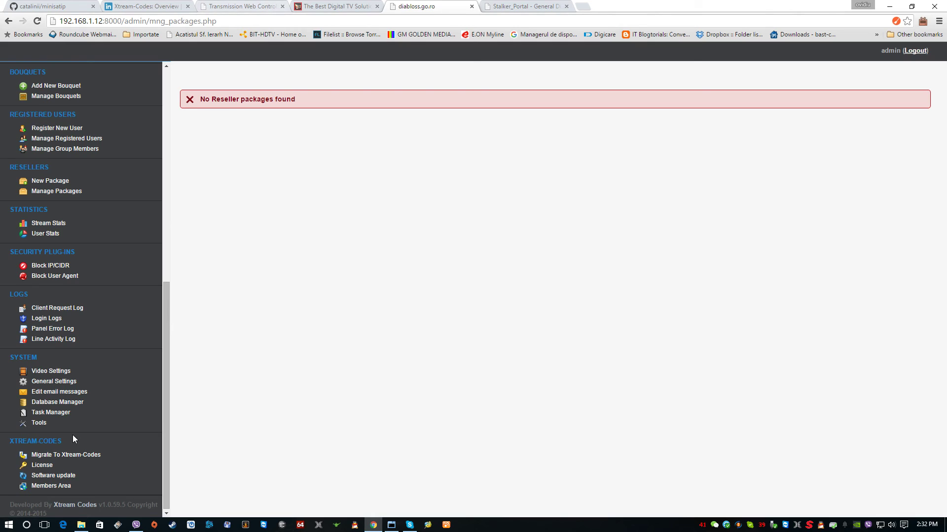
scroll(72, 435, "up", 3)
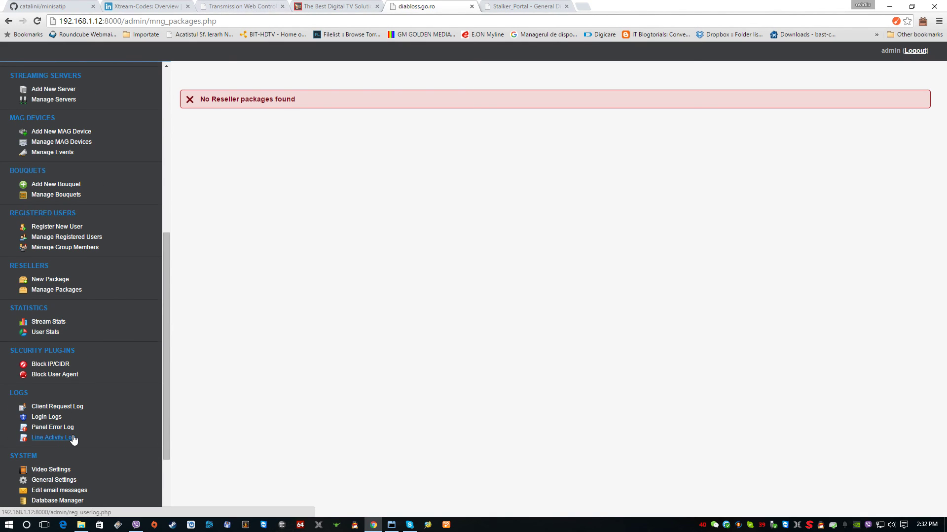
scroll(72, 434, "up", 6)
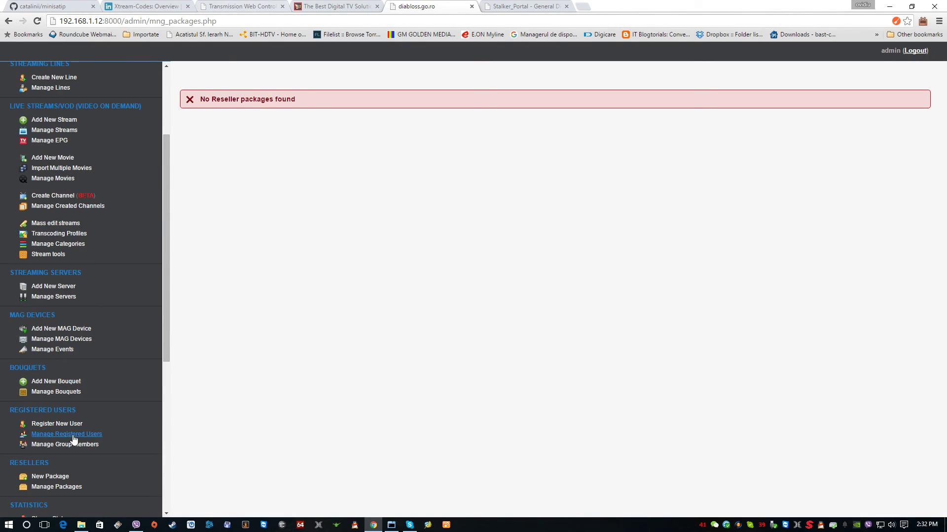